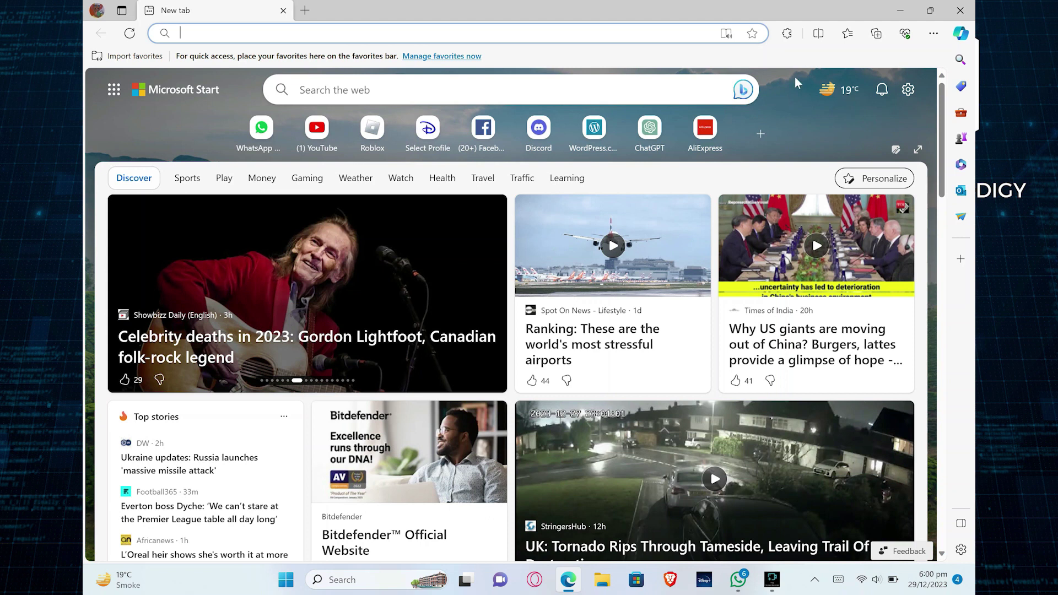
text(chrome webstore)
- Search the web for 'chrome webstore' and open the Chrome Web Store result
key(Return)
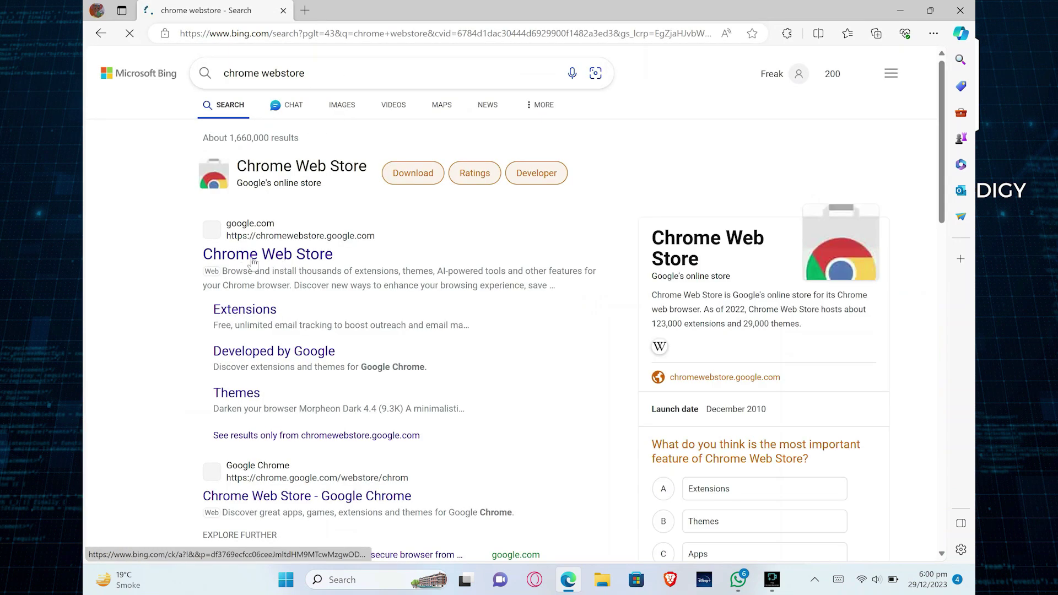
click(270, 258)
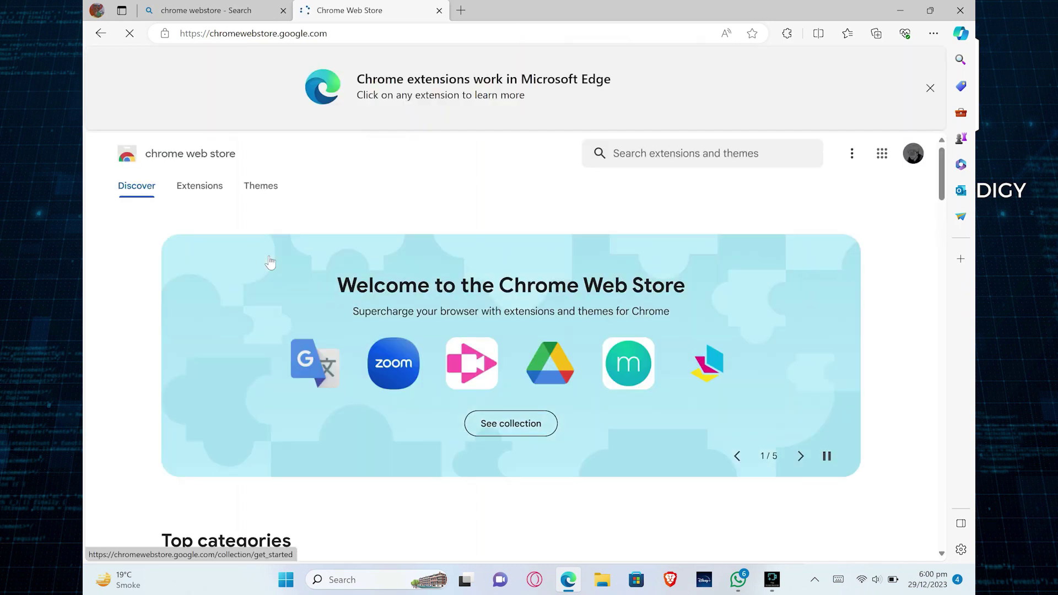
- Find TikTok for Desktop in the store and add it to Edge
click(645, 155)
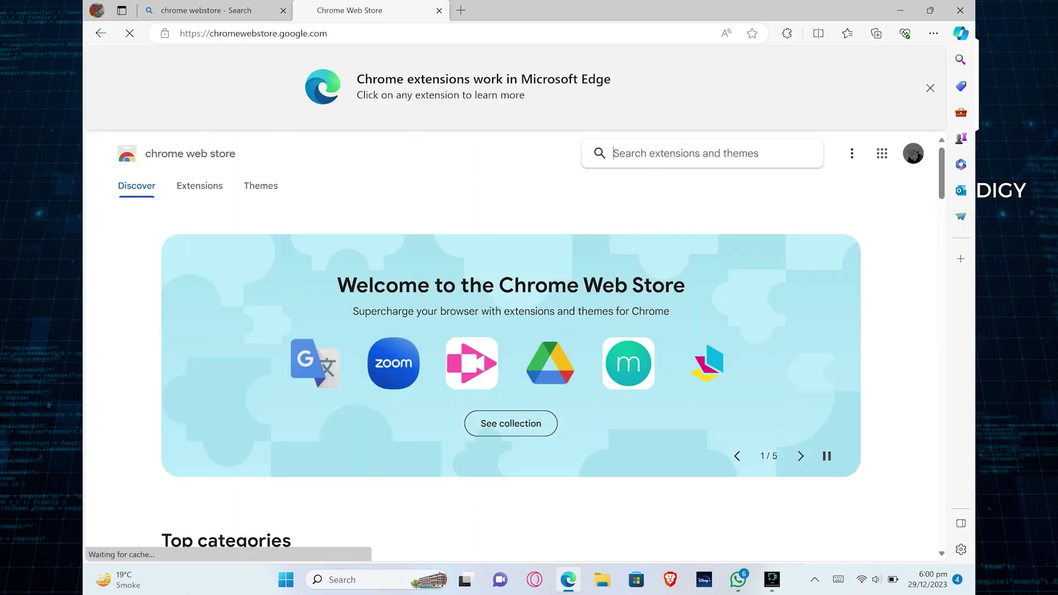
text(tiktok)
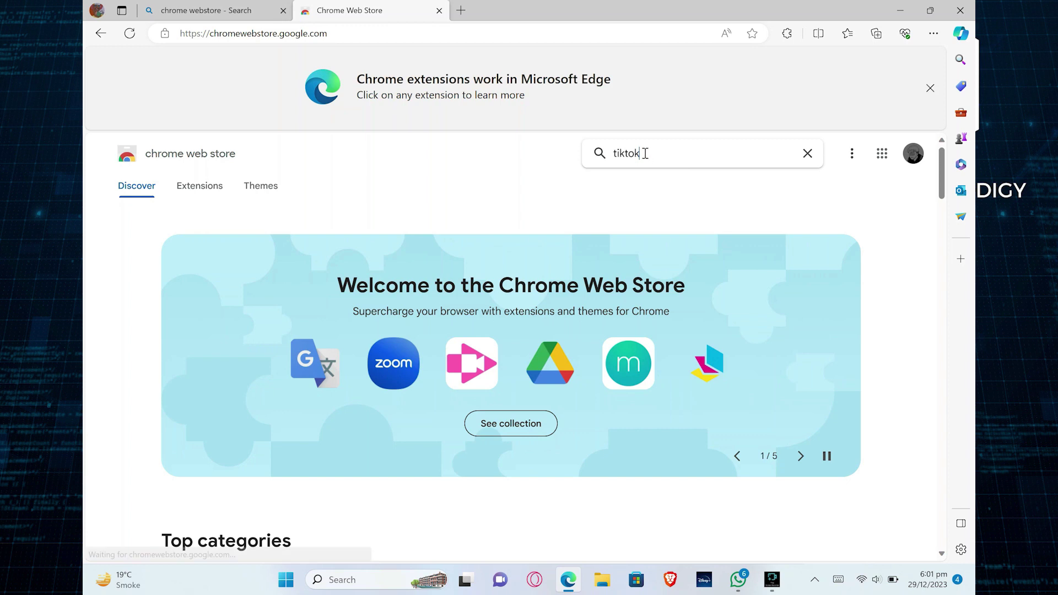
key(Return)
scroll(596, 373, down, 10)
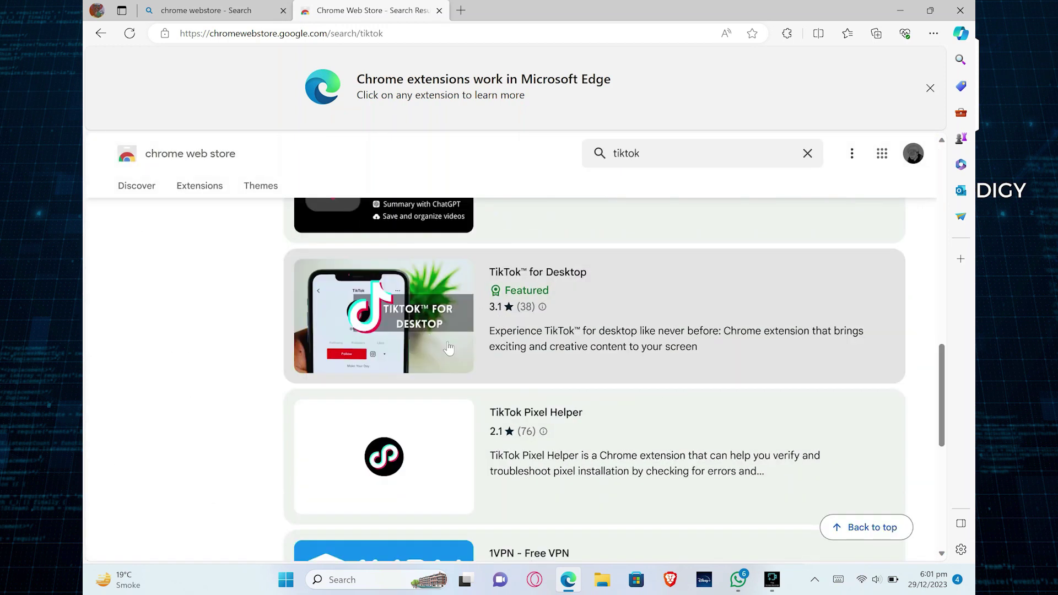
click(502, 313)
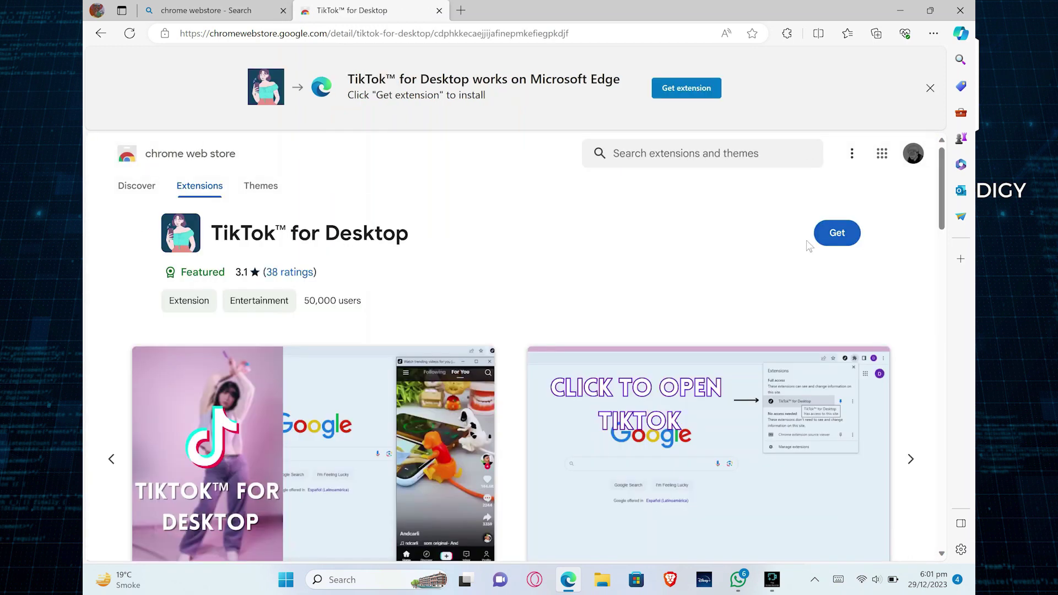
key(ctrl+j)
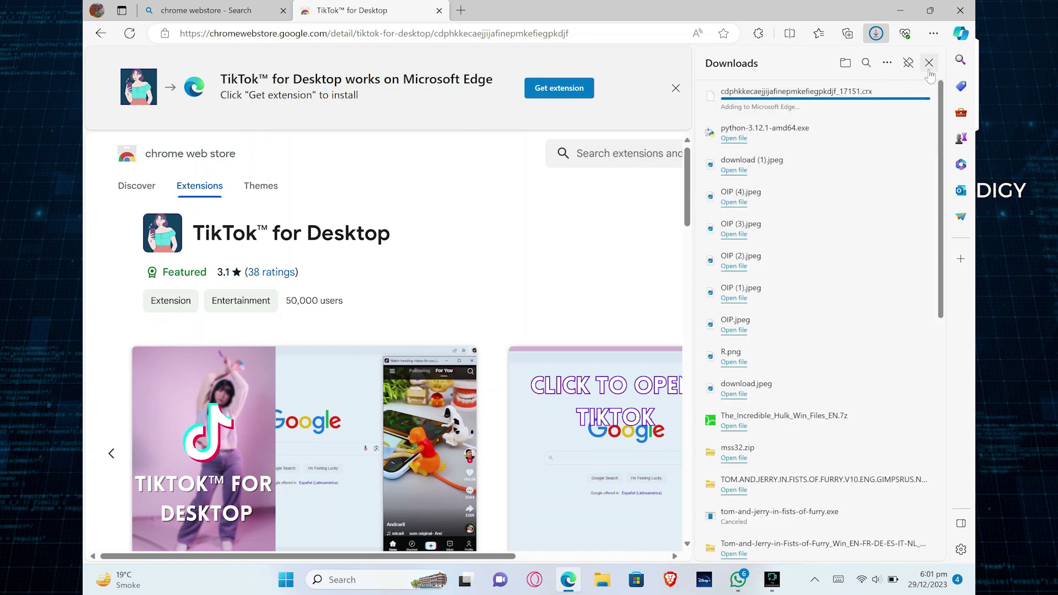
click(929, 63)
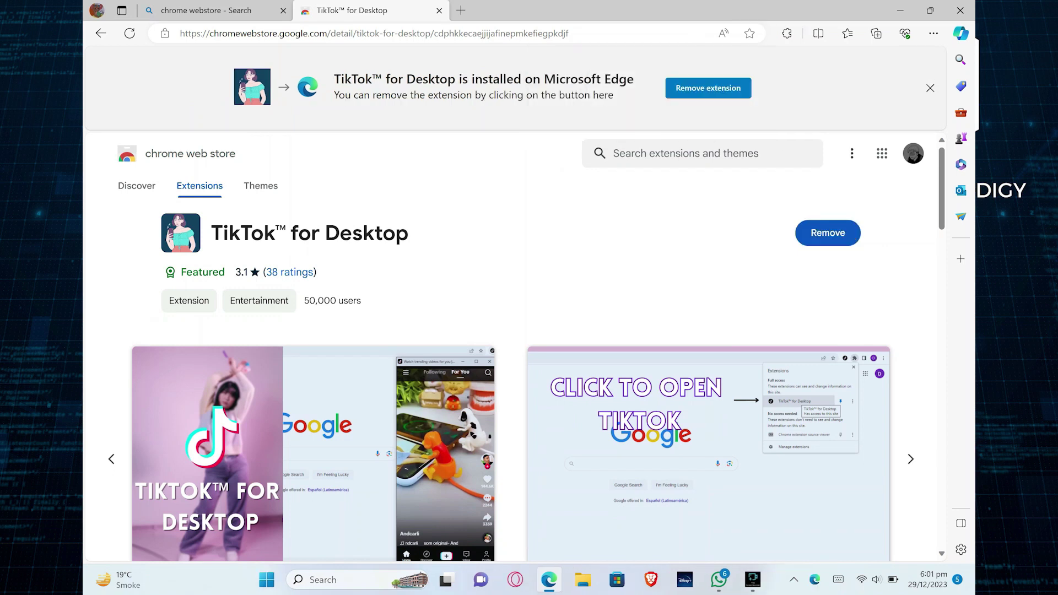
- Launch TikTok for Desktop from the Extensions menu, then close its window
click(784, 36)
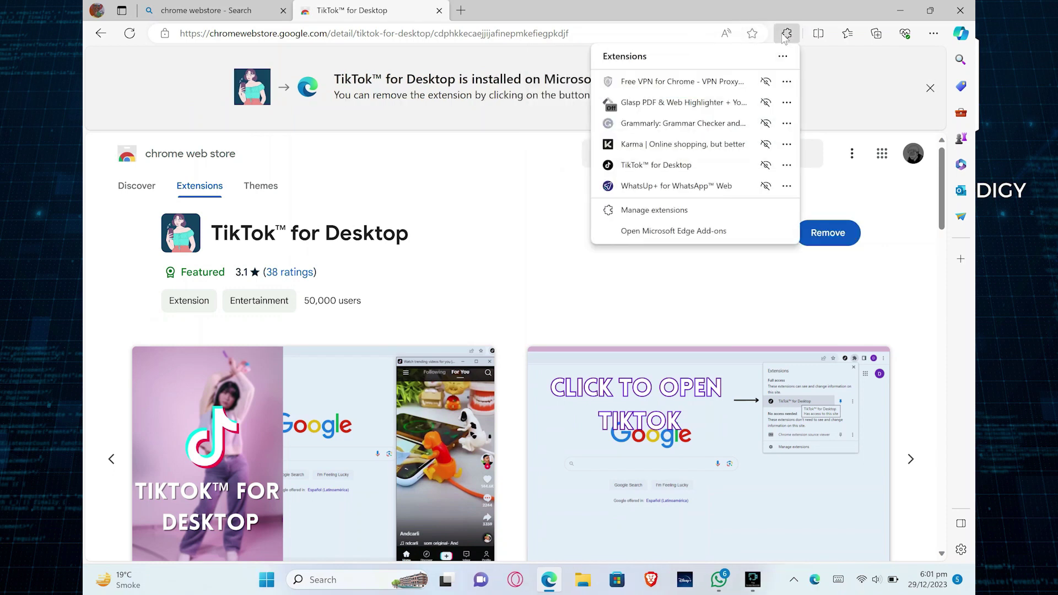
click(671, 159)
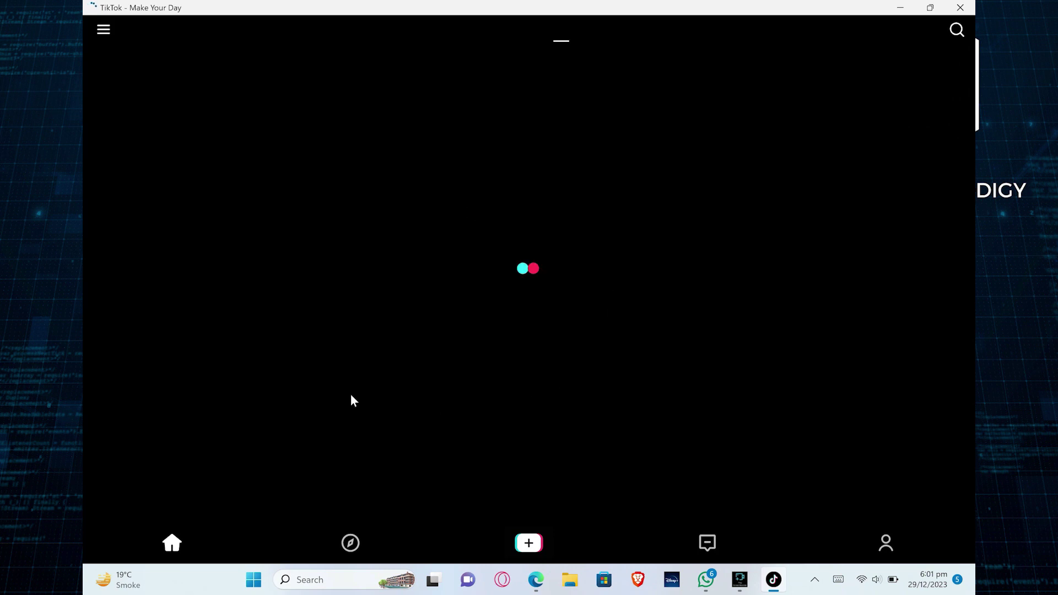
key(alt+F4)
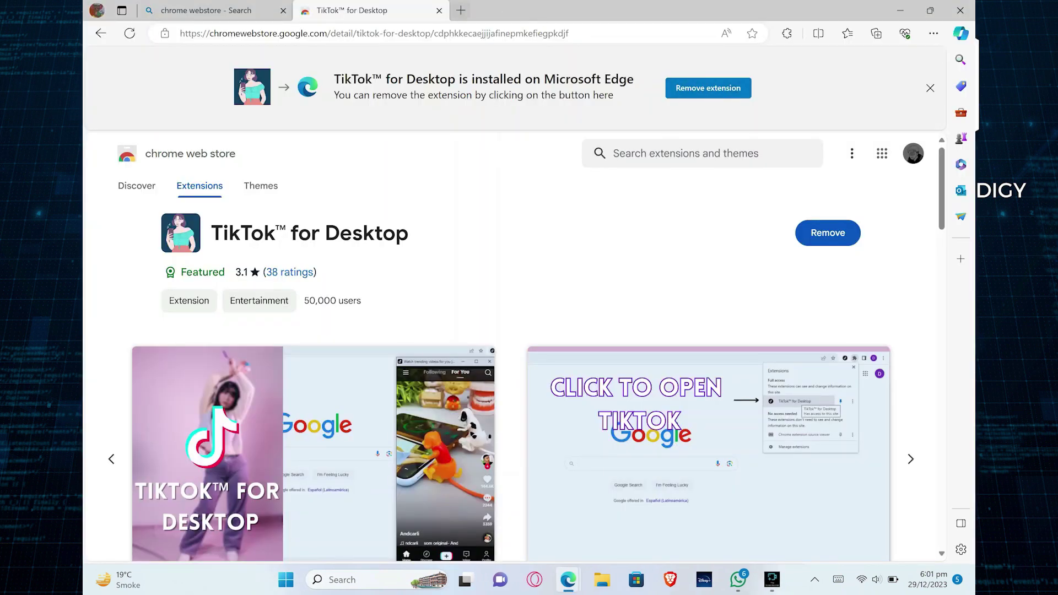
- In a new tab, search Bing for 'tiktok' and open 'TikTok - Make Your Day'
click(459, 13)
text(tiktok)
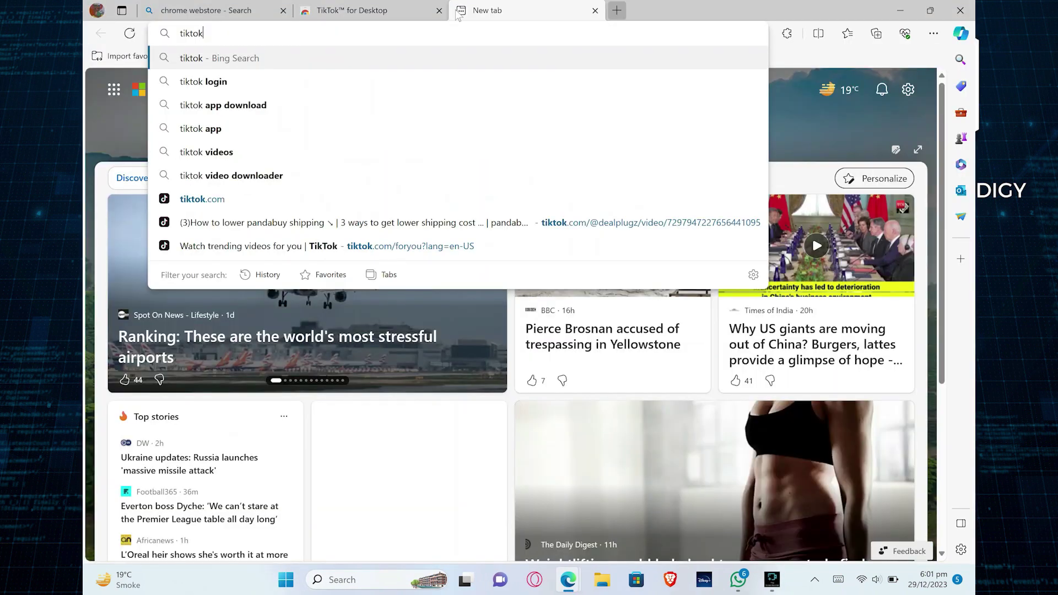
key(Return)
scroll(526, 294, down, 3)
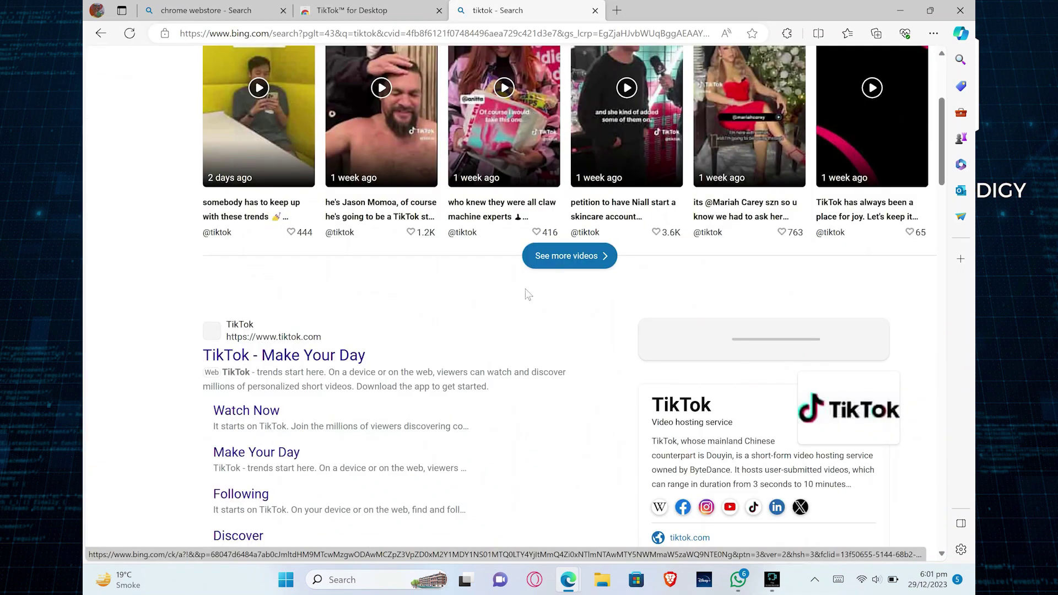
click(418, 355)
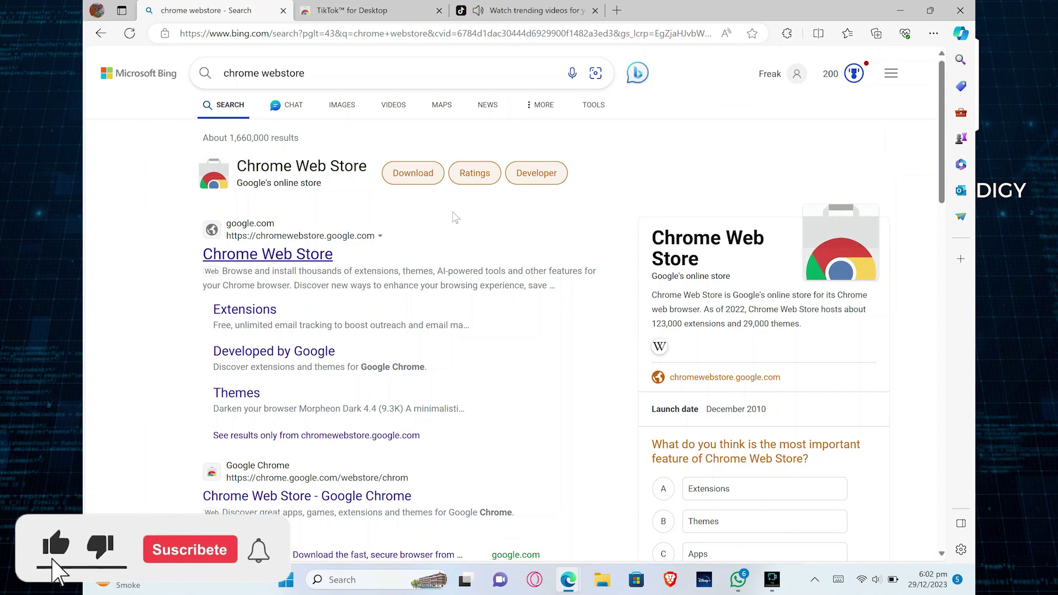